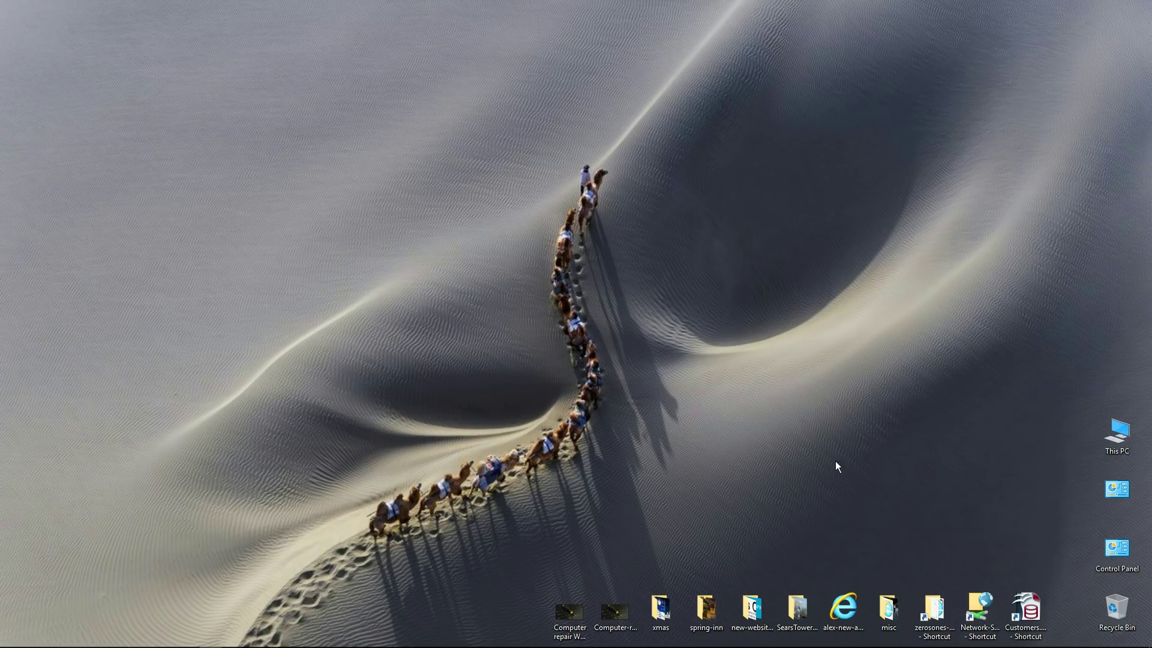
Step: Launch Windows Settings from the gear icon on the auto-hidden taskbar
{"action": "mouse_move", "coordinate": [1095, 645]}
{"action": "mouse_move", "coordinate": [410, 645]}
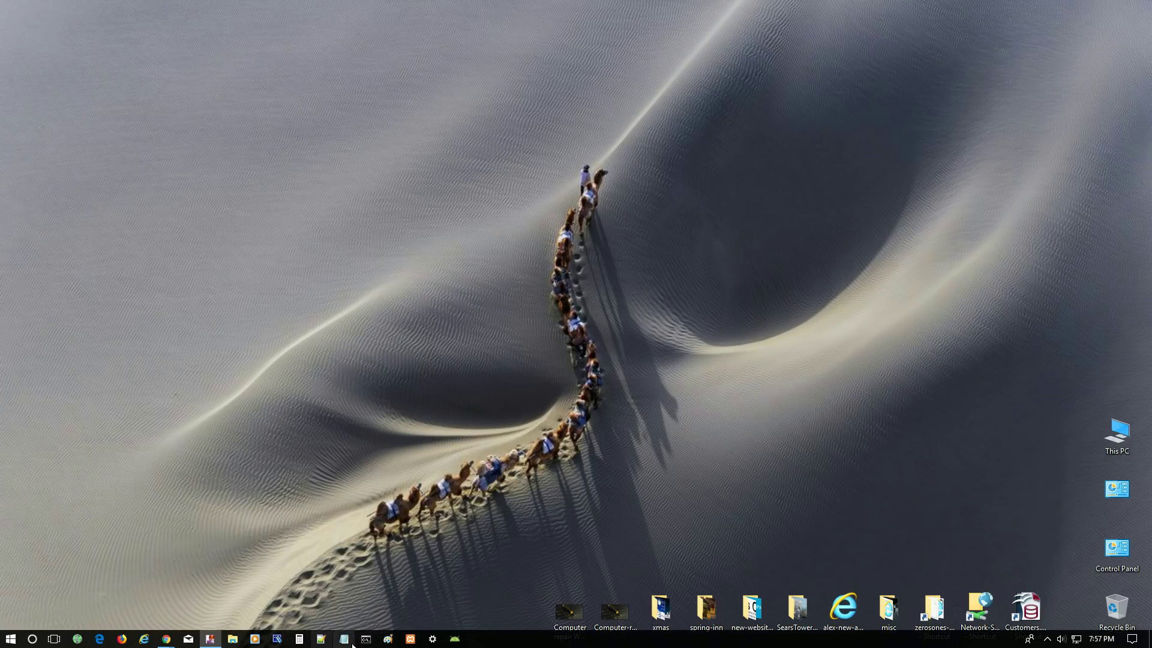
{"action": "left_click", "coordinate": [434, 640]}
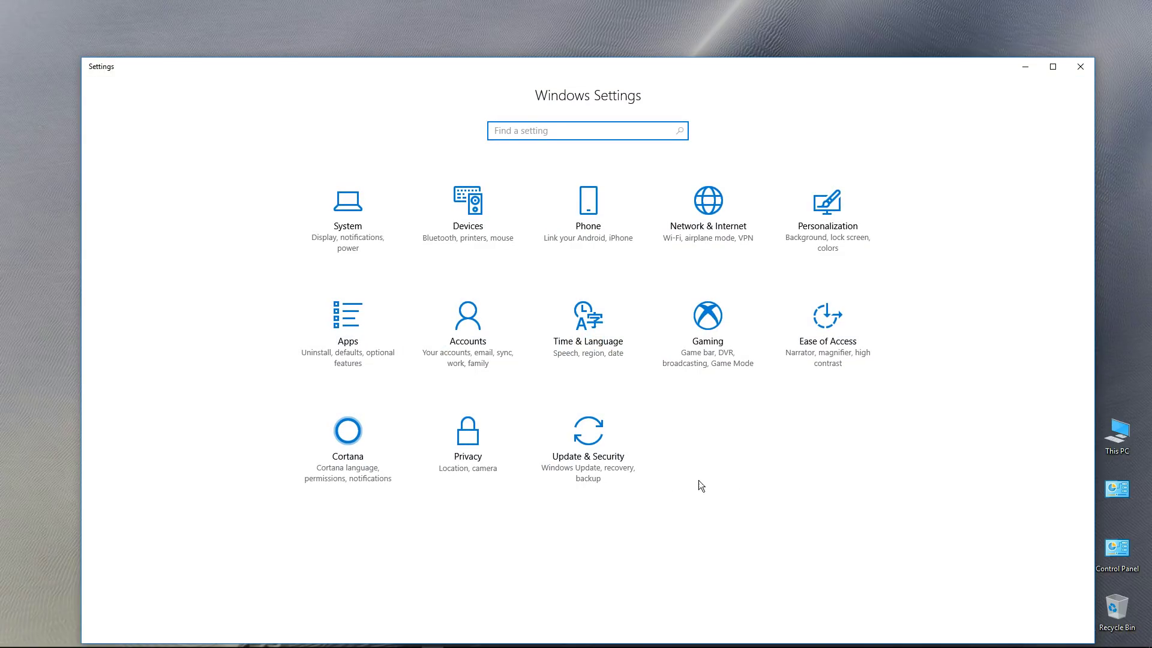
Step: Go to Update & Security and run a fresh check for Windows updates
{"action": "left_click", "coordinate": [595, 446]}
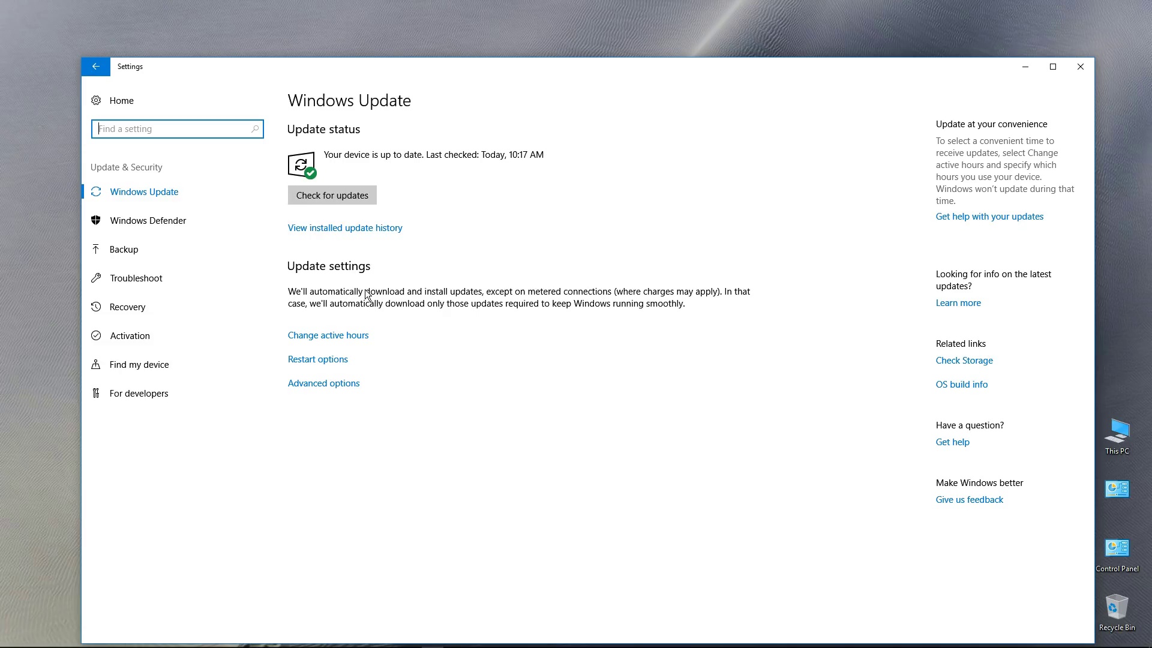
{"action": "left_click", "coordinate": [340, 193]}
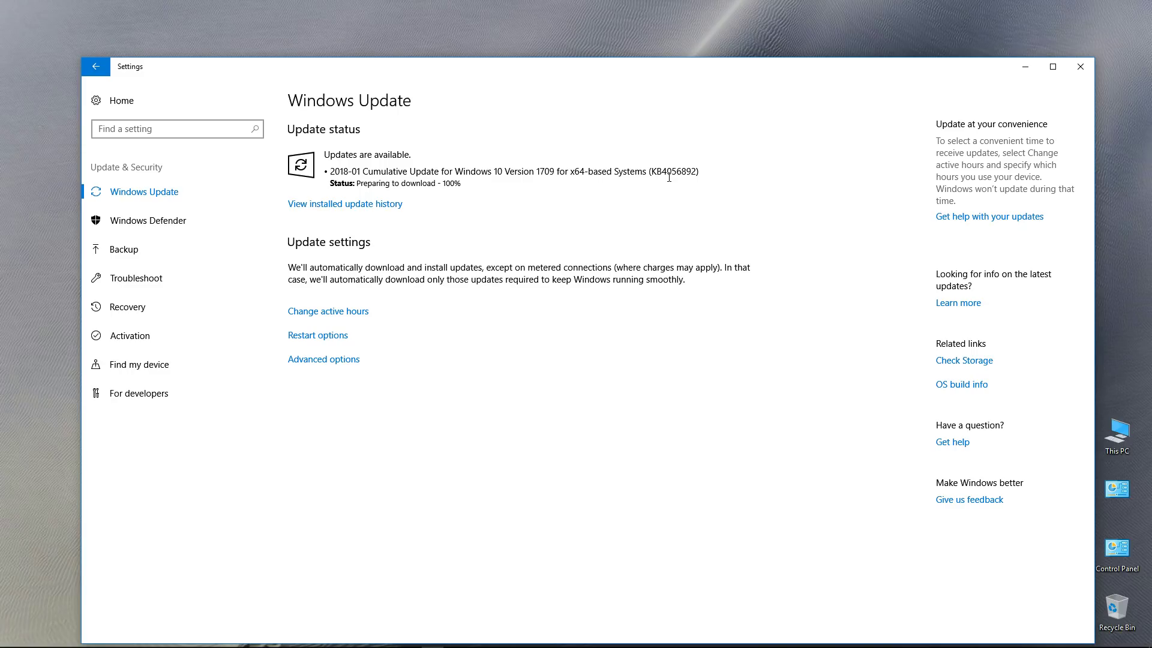
Step: Copy the update's KB number into a new Notepad note, removing the wrongly pasted line
{"action": "left_click_drag", "start_coordinate": [652, 173], "coordinate": [703, 174]}
{"action": "left_click_drag", "start_coordinate": [700, 65], "coordinate": [688, 21]}
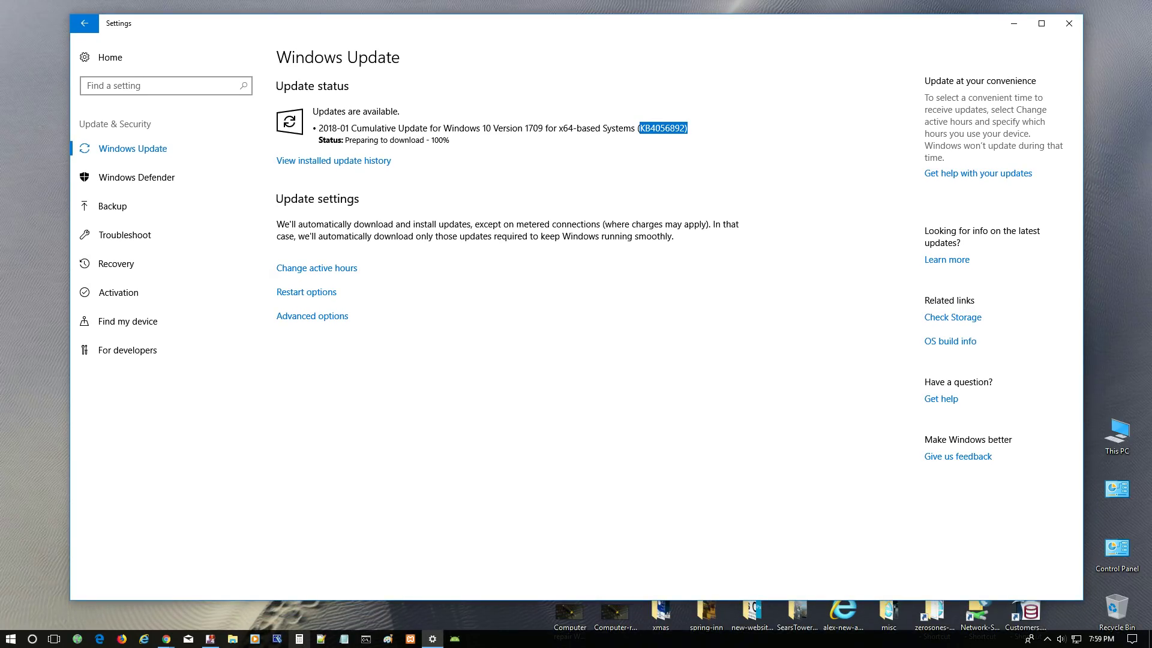
{"action": "left_click", "coordinate": [344, 640]}
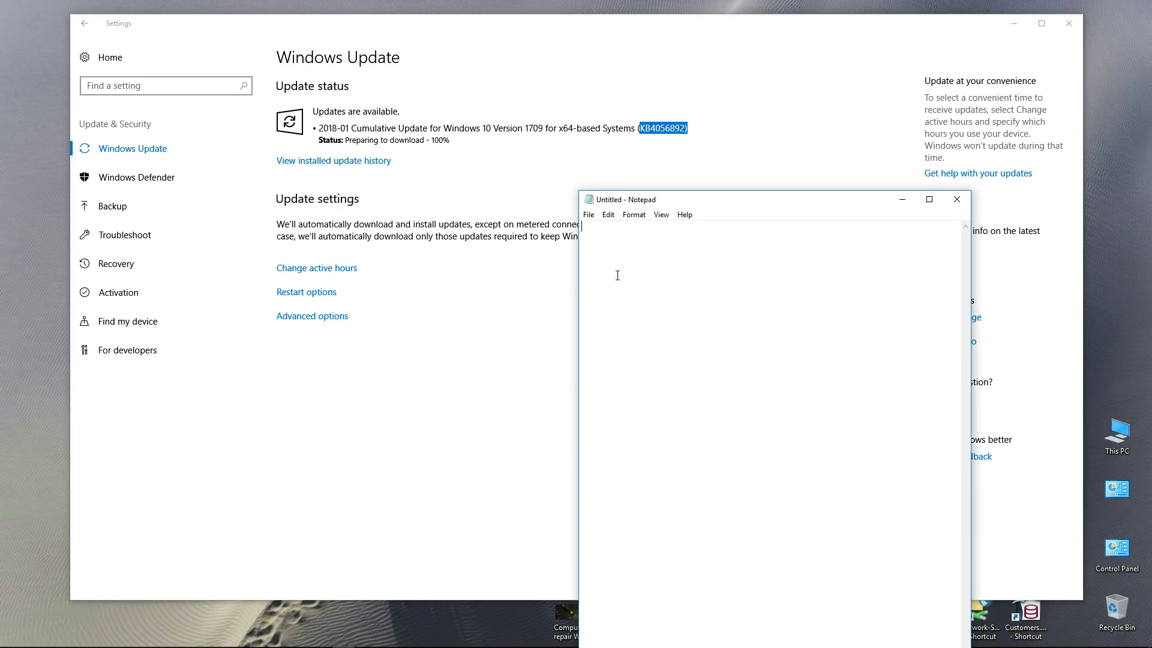
{"action": "type", "text": "Addison WordPress Development Website Design | Looking for WordPress Developer?"}
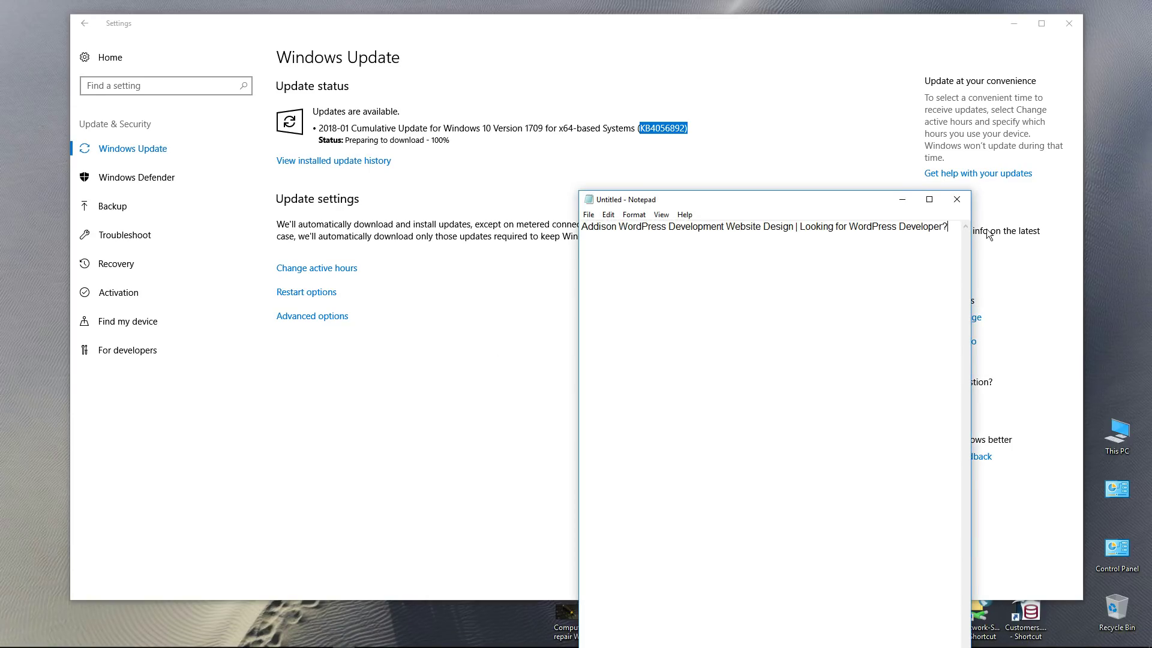
{"action": "left_click_drag", "start_coordinate": [956, 226], "coordinate": [495, 235]}
{"action": "key", "text": "ctrl+x"}
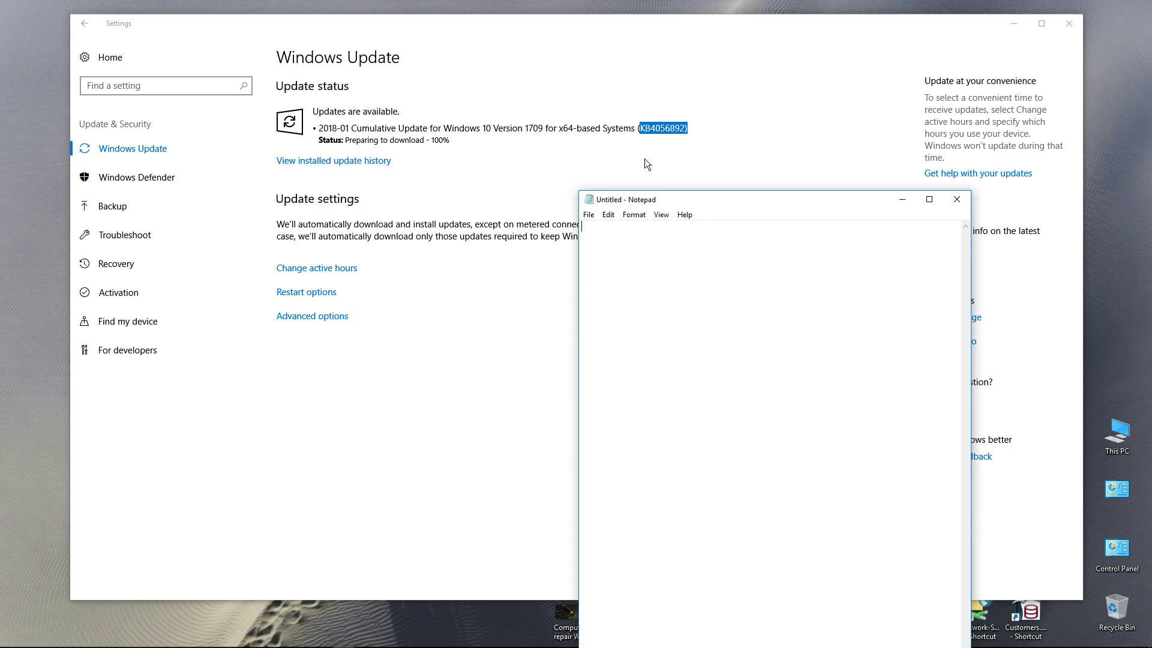
Step: Re-copy KB4056892 from Settings, paste it into Notepad and prefix it with '('
{"action": "left_click", "coordinate": [641, 128]}
{"action": "left_click_drag", "start_coordinate": [640, 128], "coordinate": [688, 130]}
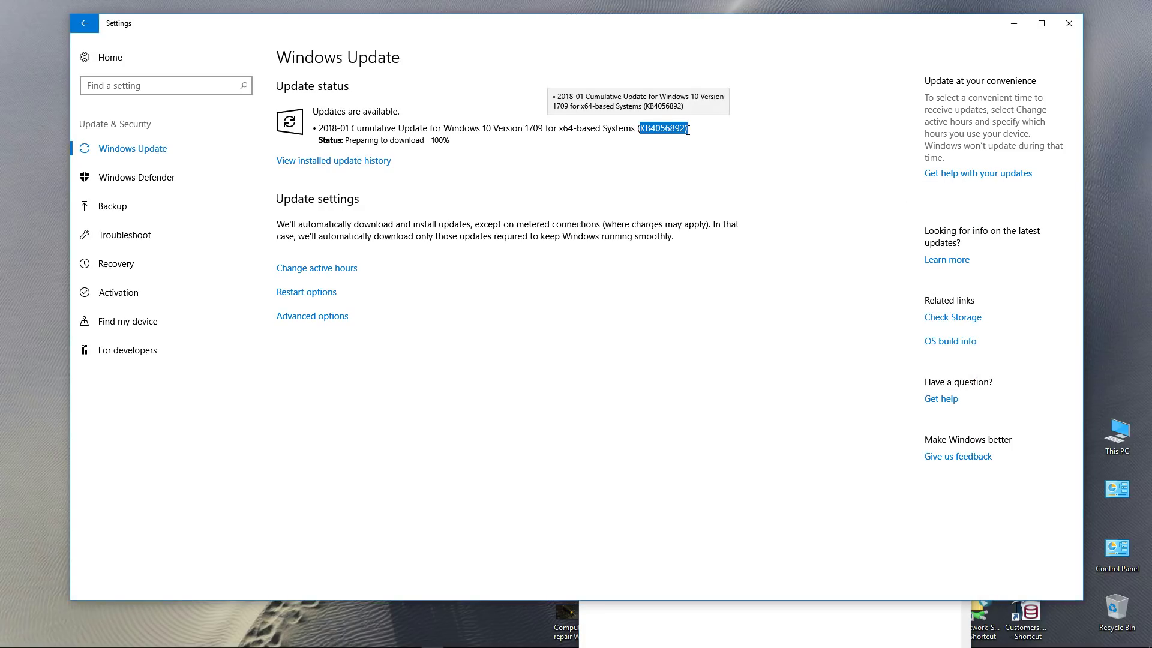
{"action": "left_click", "coordinate": [817, 616]}
{"action": "key", "text": "ctrl+v"}
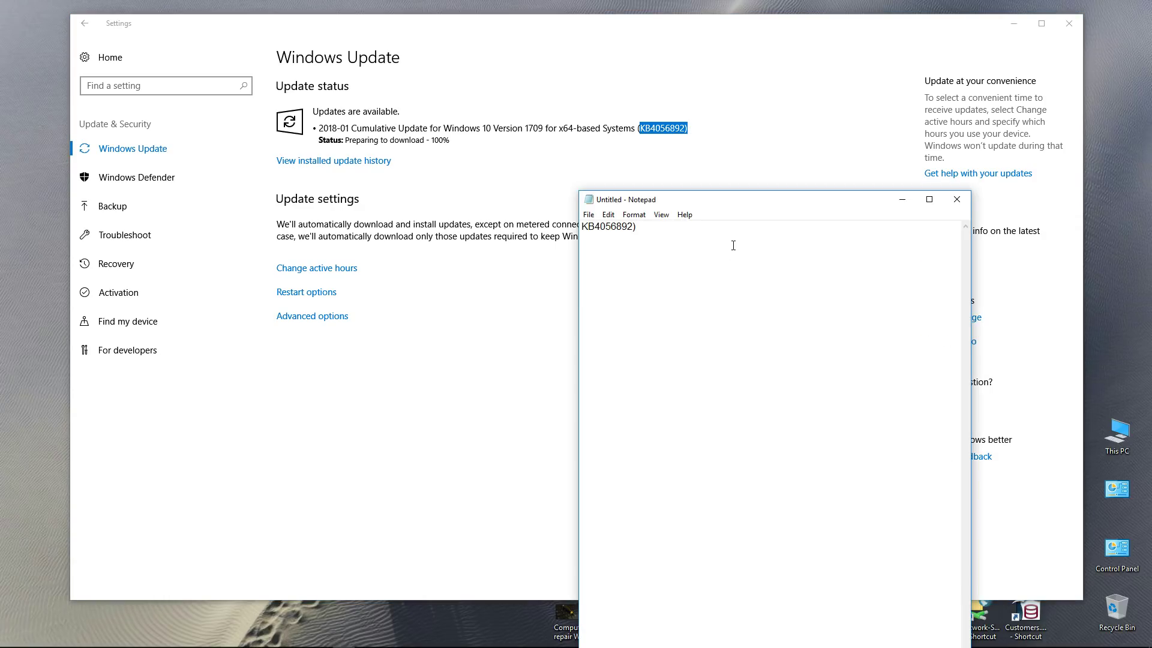
{"action": "left_click", "coordinate": [582, 227]}
{"action": "type", "text": "("}
Step: Minimize Notepad and reposition the Settings window while KB4056892 starts downloading
{"action": "left_click", "coordinate": [902, 199]}
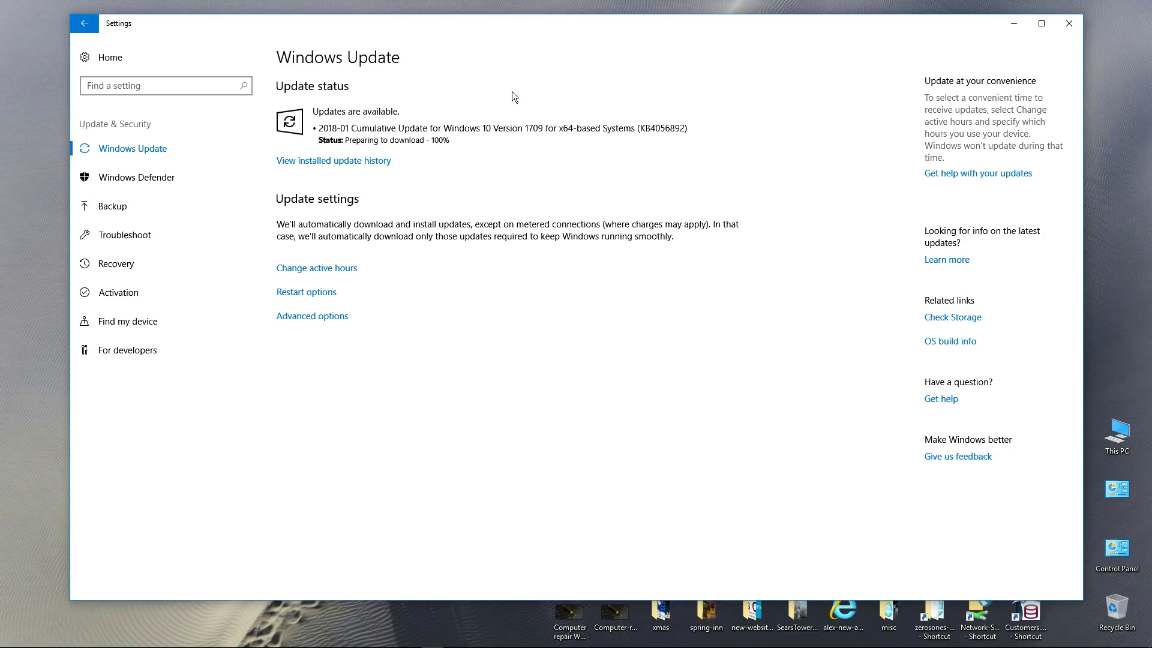
{"action": "mouse_move", "coordinate": [599, 645]}
{"action": "mouse_move", "coordinate": [689, 23]}
{"action": "left_mouse_down"}
{"action": "mouse_move", "coordinate": [764, 226]}
{"action": "mouse_move", "coordinate": [800, 420]}
{"action": "mouse_move", "coordinate": [661, 152]}
{"action": "mouse_move", "coordinate": [701, 8]}
{"action": "mouse_move", "coordinate": [701, 20]}
{"action": "left_mouse_up"}
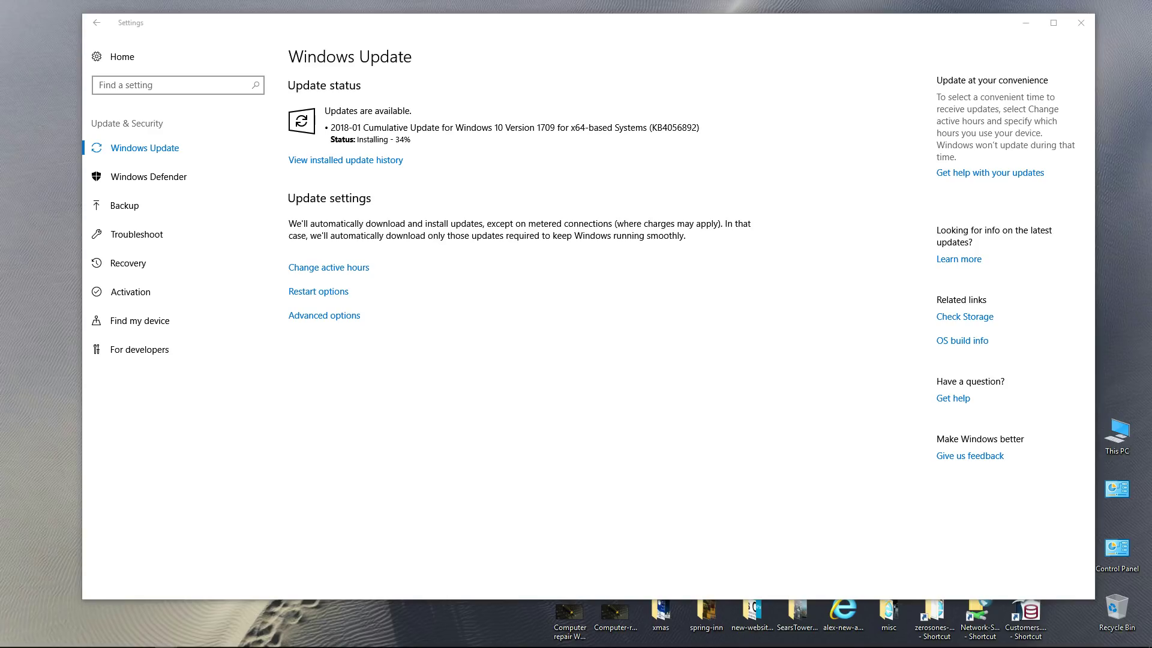
Step: Lower the Settings window slightly and watch KB4056892 install progress
{"action": "left_click_drag", "start_coordinate": [712, 20], "coordinate": [712, 57]}
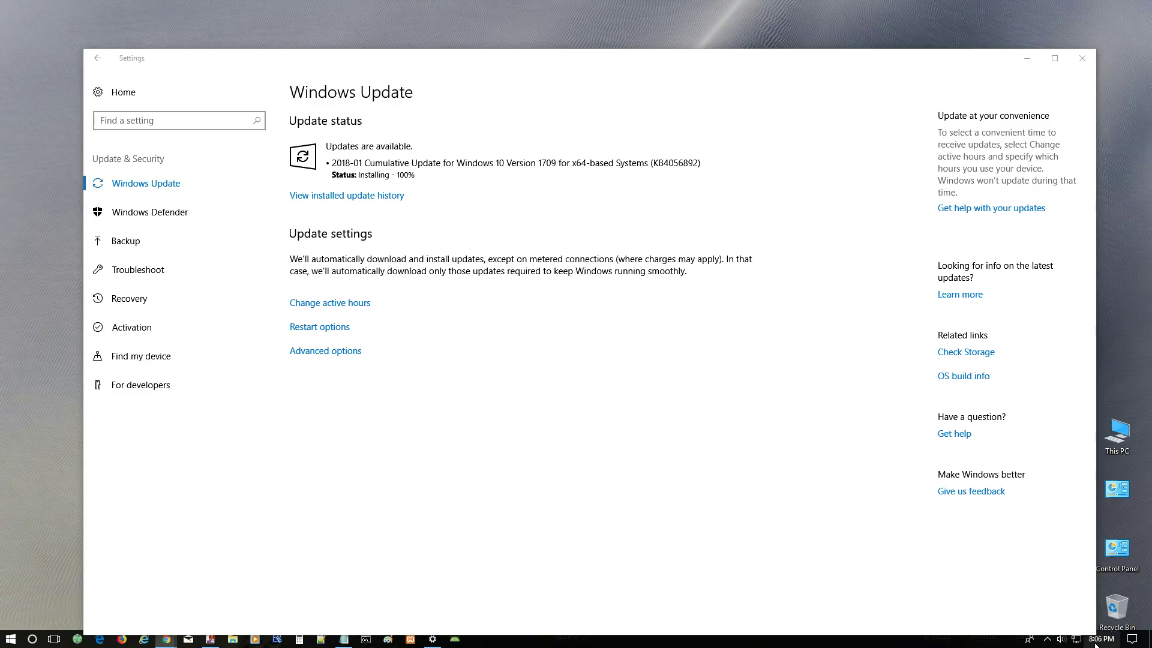
Step: Wait on the Windows Update page until KB4056892 shows Installing - 100%
{"action": "mouse_move", "coordinate": [1096, 645]}
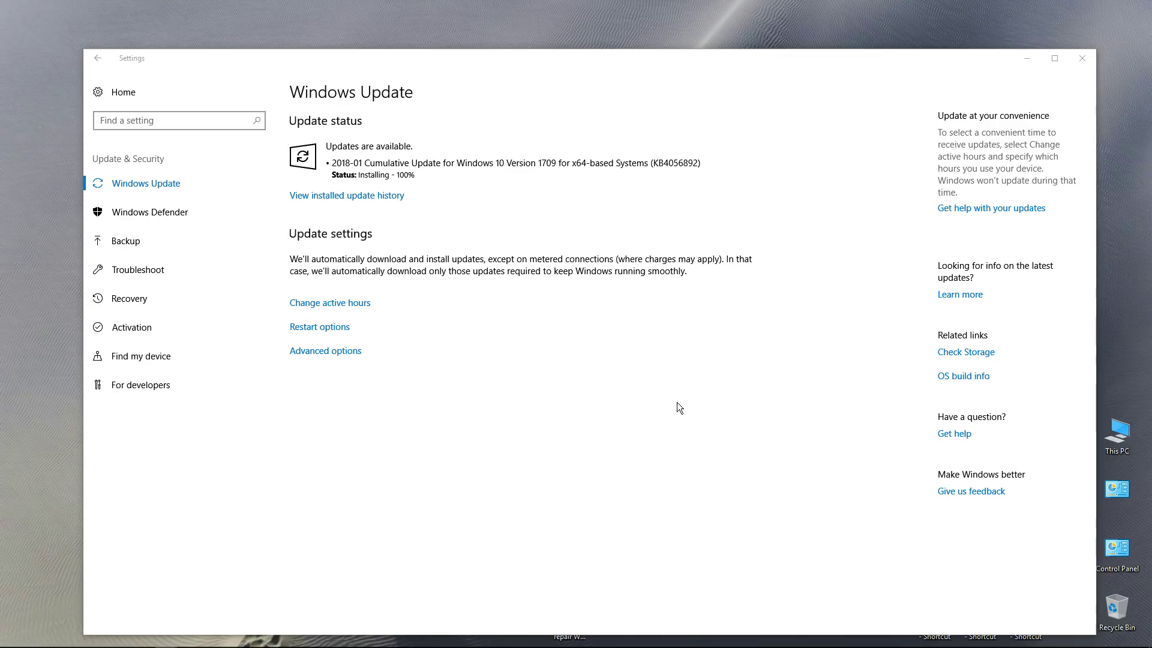
Step: Wait until KB4056892 reports Awaiting restart and the Defender definition update begins
{"action": "mouse_move", "coordinate": [522, 646]}
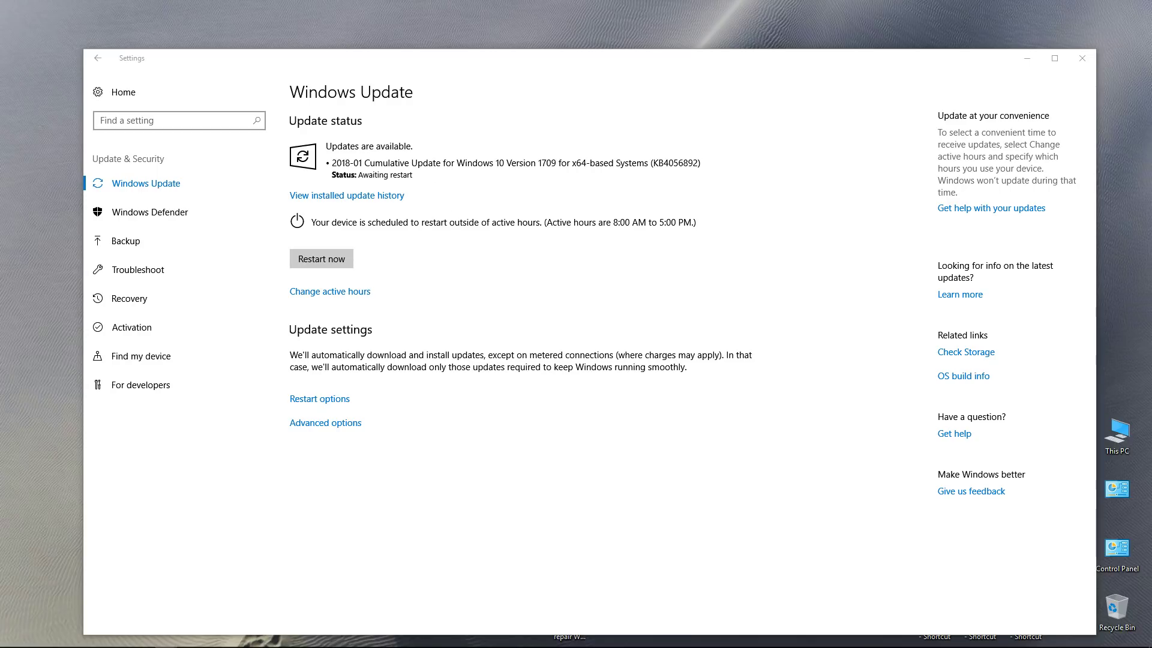
Step: Hide the Settings window with Win+D to reveal the desktop
{"action": "key", "text": "super+d"}
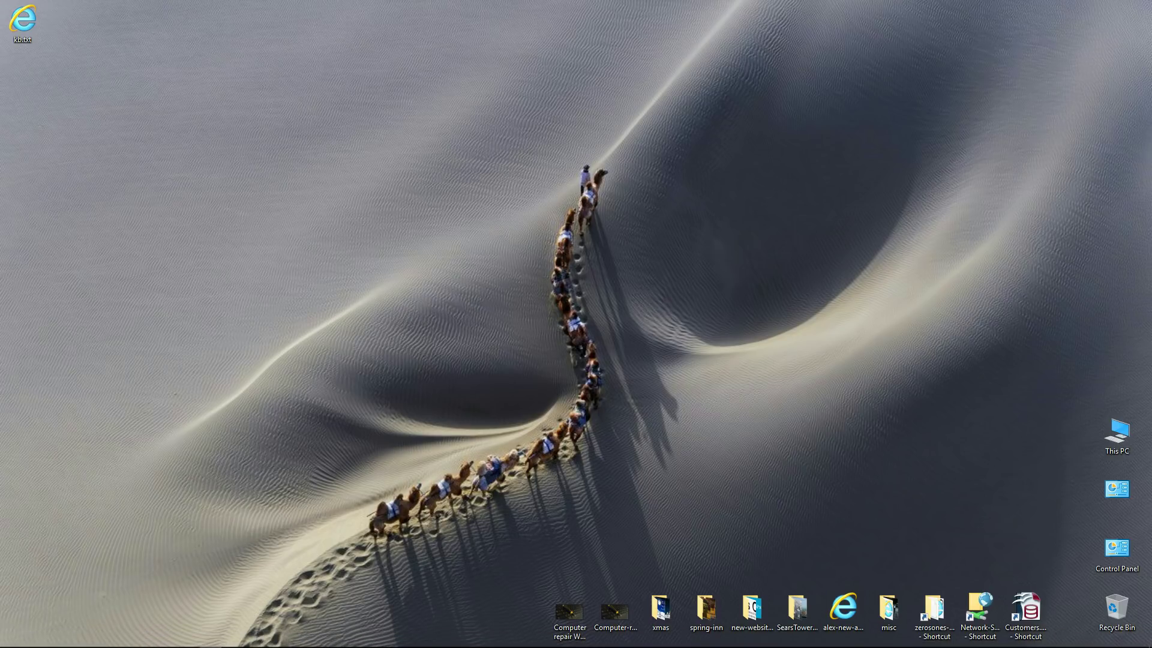
{"action": "left_click", "coordinate": [100, 639]}
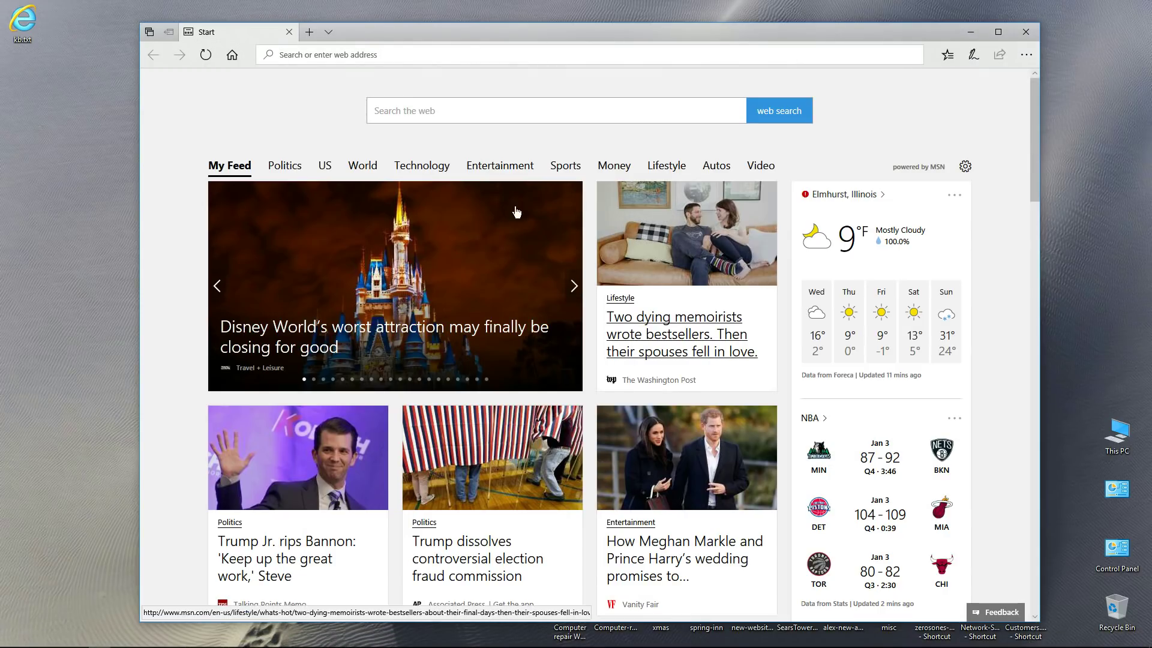
{"action": "mouse_move", "coordinate": [660, 32]}
{"action": "left_mouse_down"}
{"action": "mouse_move", "coordinate": [660, 13]}
{"action": "mouse_move", "coordinate": [653, 38]}
{"action": "left_mouse_up"}
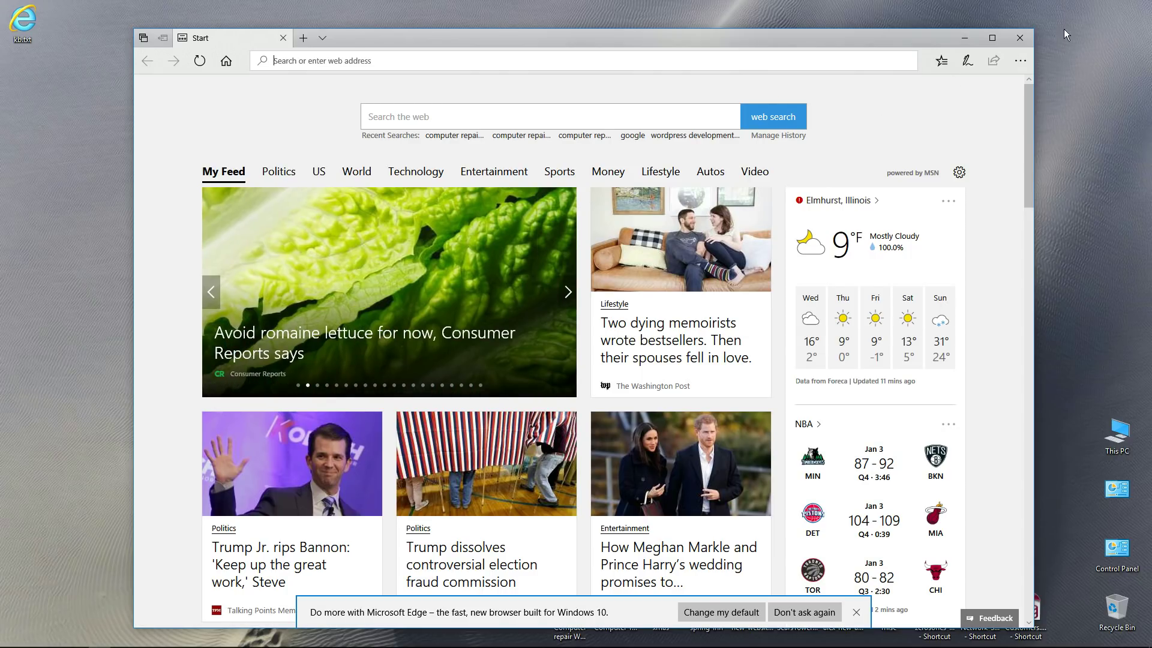
{"action": "left_click", "coordinate": [1019, 38]}
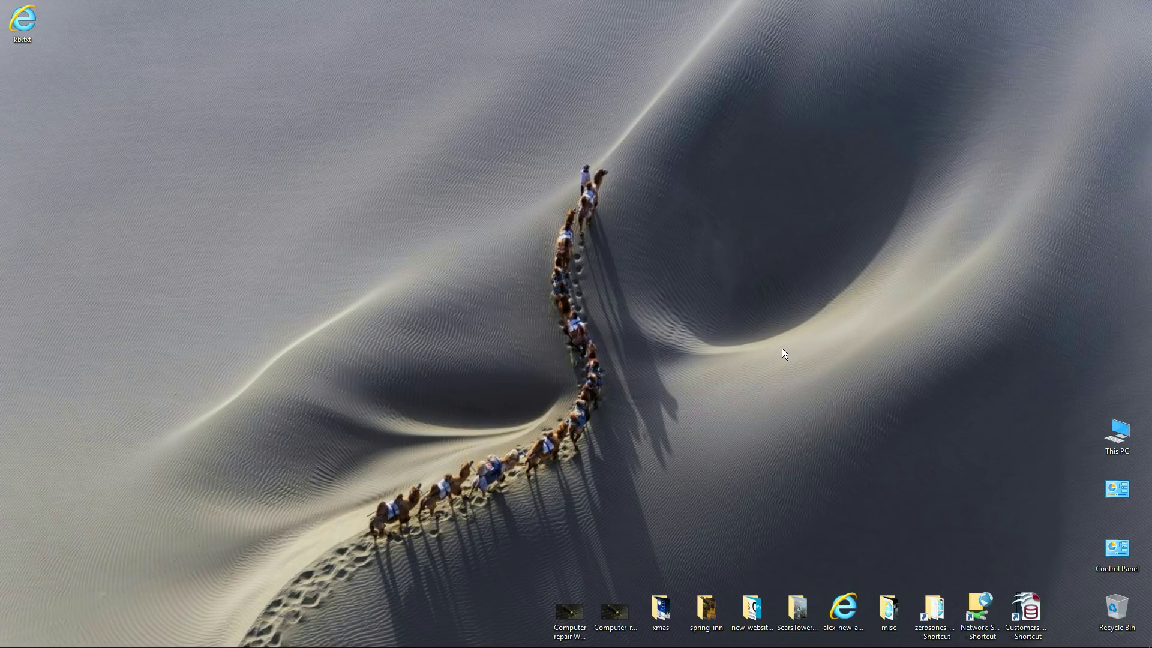
{"action": "mouse_move", "coordinate": [731, 646]}
{"action": "left_click", "coordinate": [142, 640]}
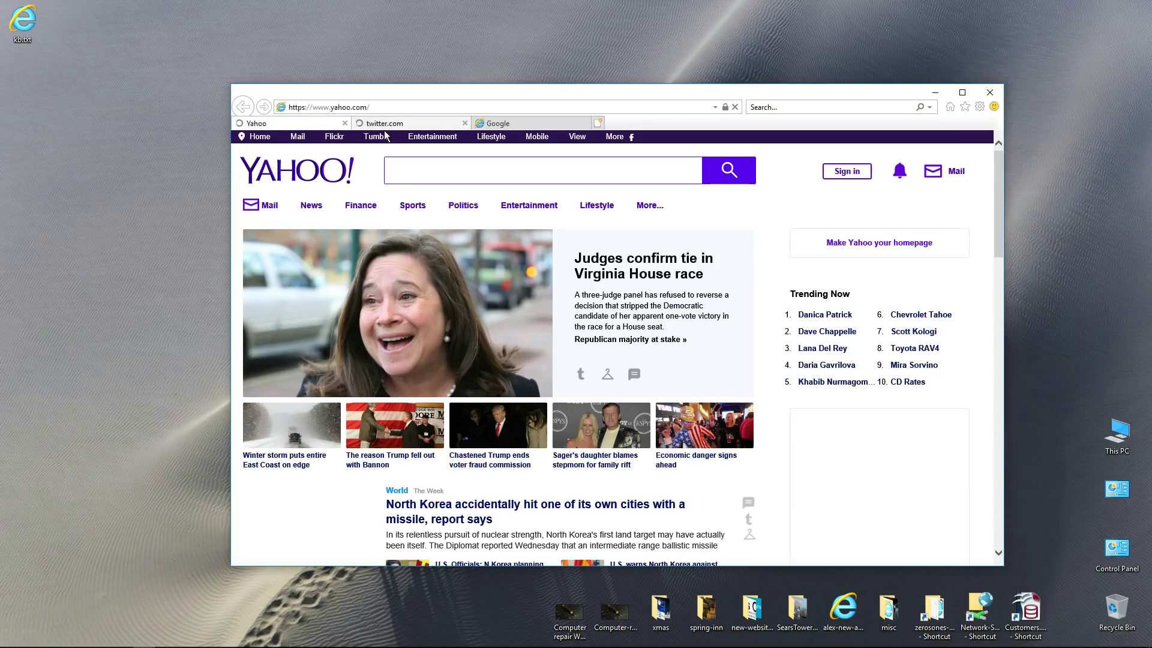
{"action": "left_click", "coordinate": [416, 124]}
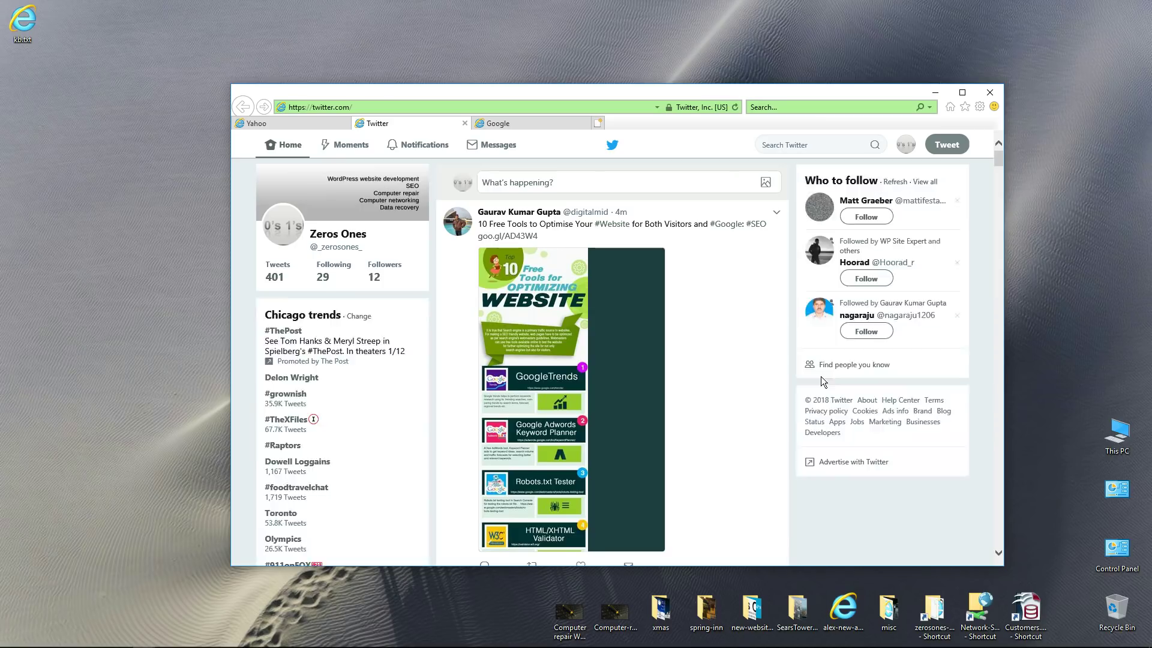
{"action": "scroll", "coordinate": [821, 376], "scroll_direction": "down", "scroll_amount": 10}
{"action": "scroll", "coordinate": [825, 369], "scroll_direction": "down", "scroll_amount": 12}
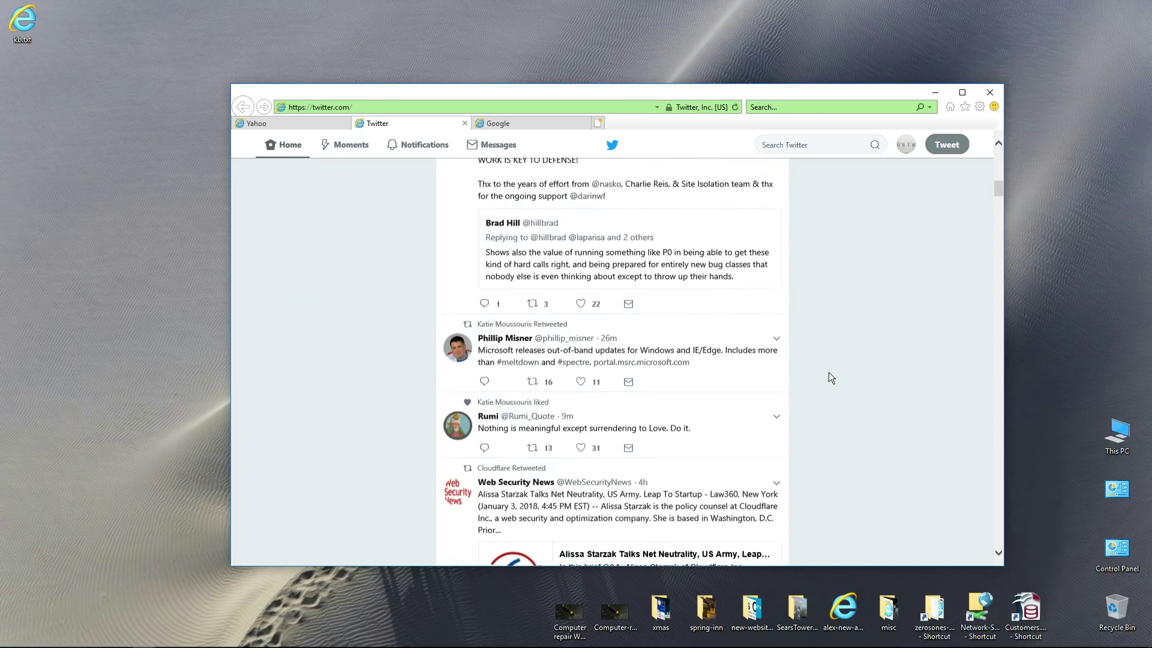
{"action": "scroll", "coordinate": [855, 361], "scroll_direction": "down", "scroll_amount": 10}
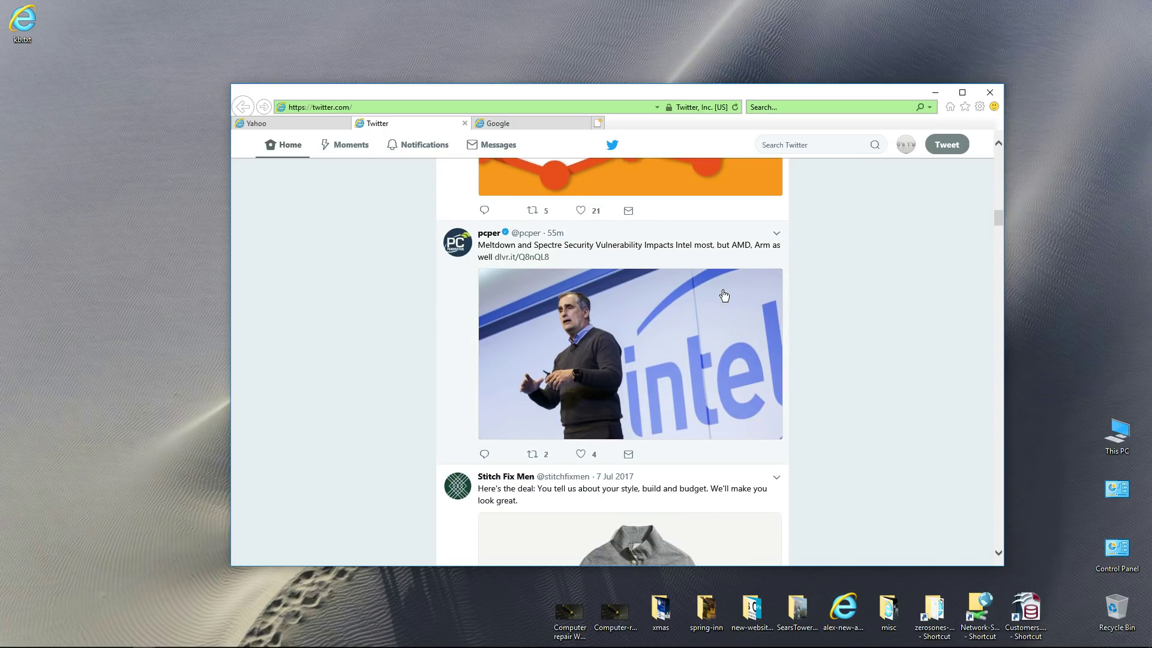
{"action": "left_click_drag", "start_coordinate": [669, 88], "coordinate": [652, 78]}
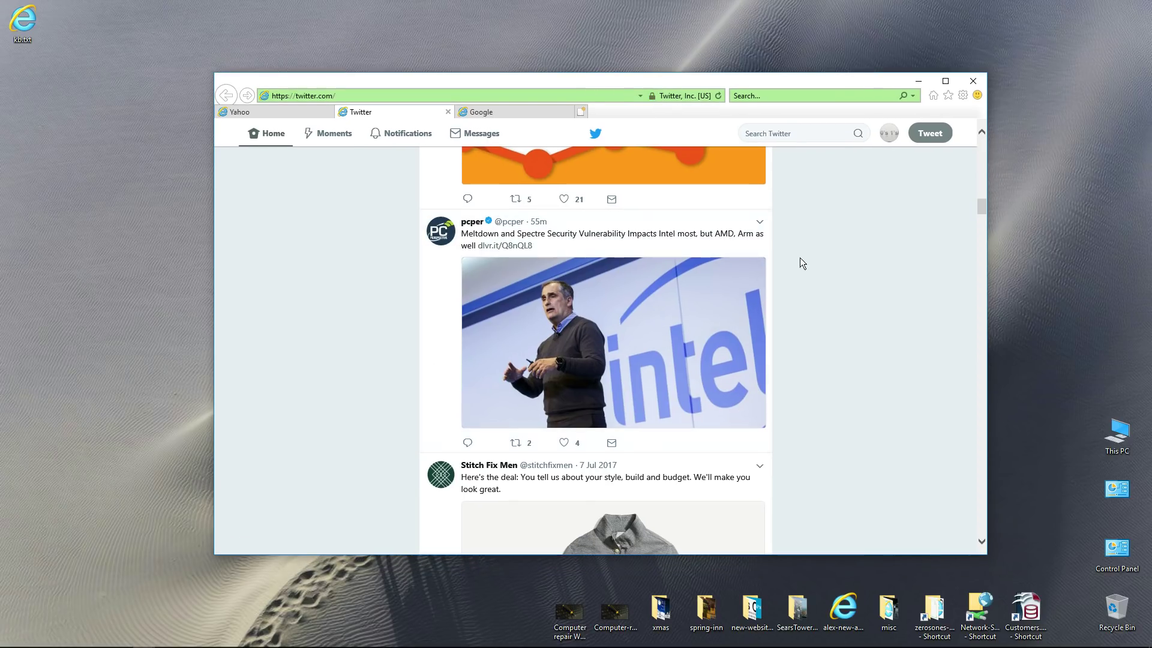
{"action": "scroll", "coordinate": [865, 290], "scroll_direction": "up", "scroll_amount": 1}
{"action": "scroll", "coordinate": [865, 284], "scroll_direction": "up", "scroll_amount": 8}
{"action": "scroll", "coordinate": [876, 288], "scroll_direction": "up", "scroll_amount": 10}
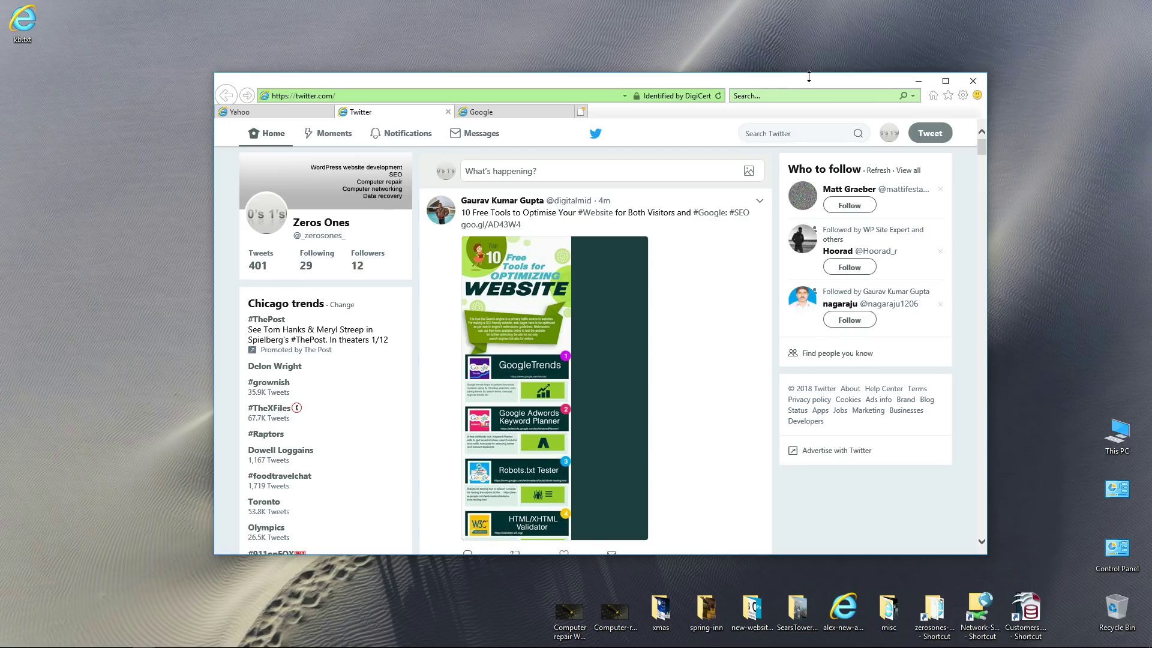
{"action": "left_click", "coordinate": [973, 81]}
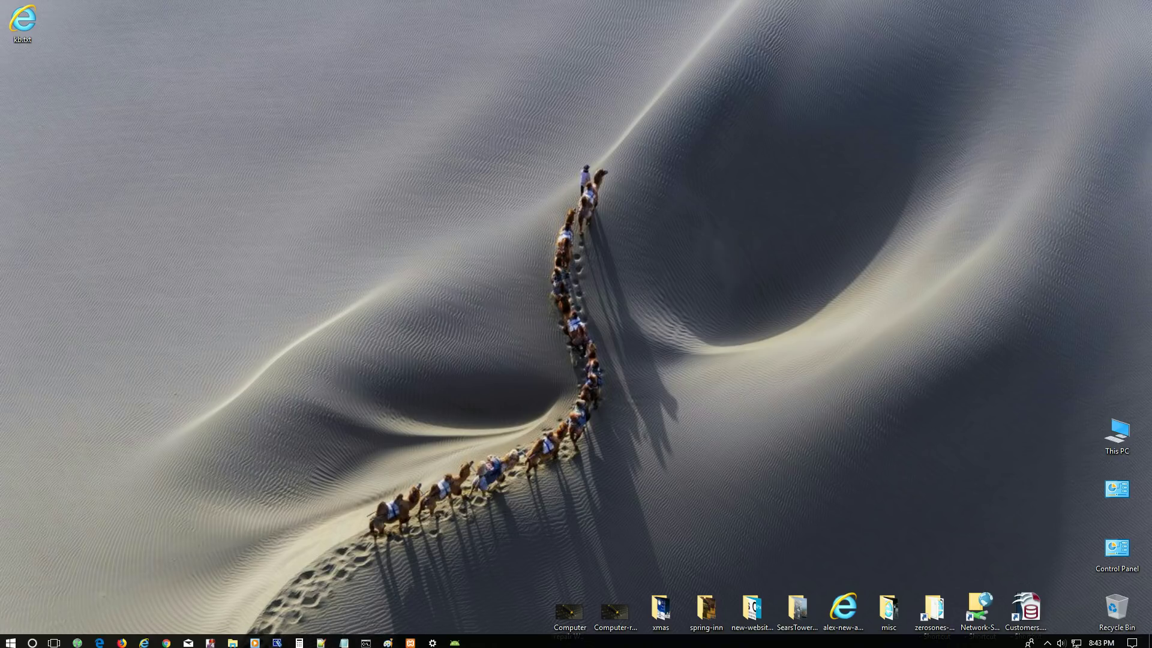
{"action": "left_click", "coordinate": [410, 639]}
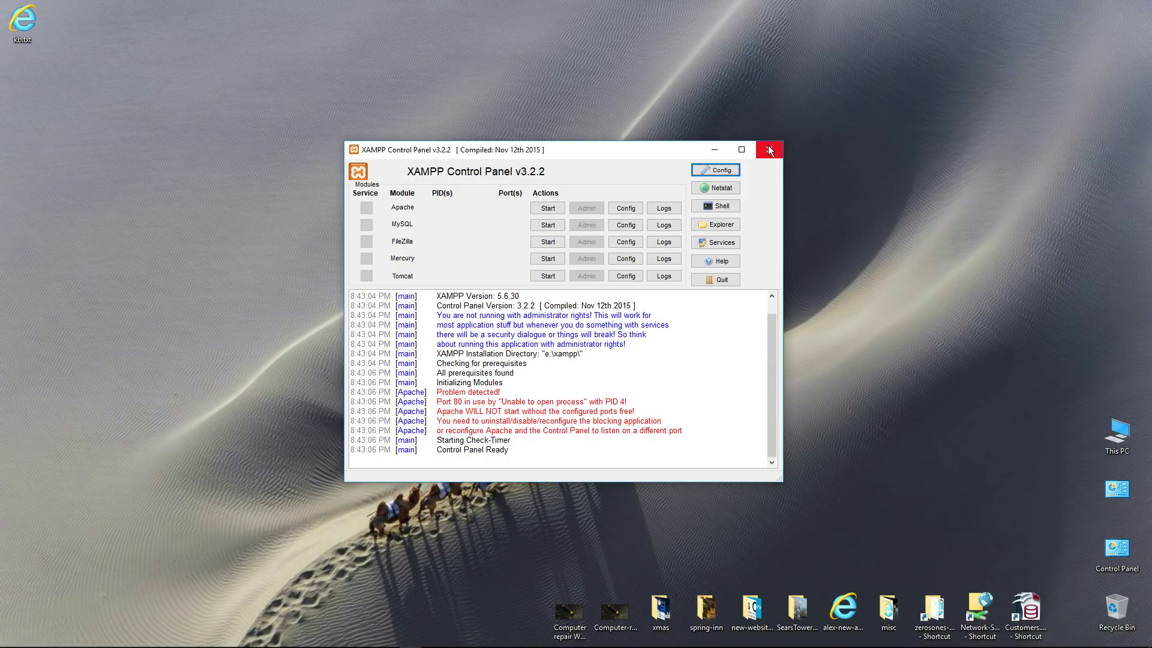
{"action": "left_click", "coordinate": [768, 150]}
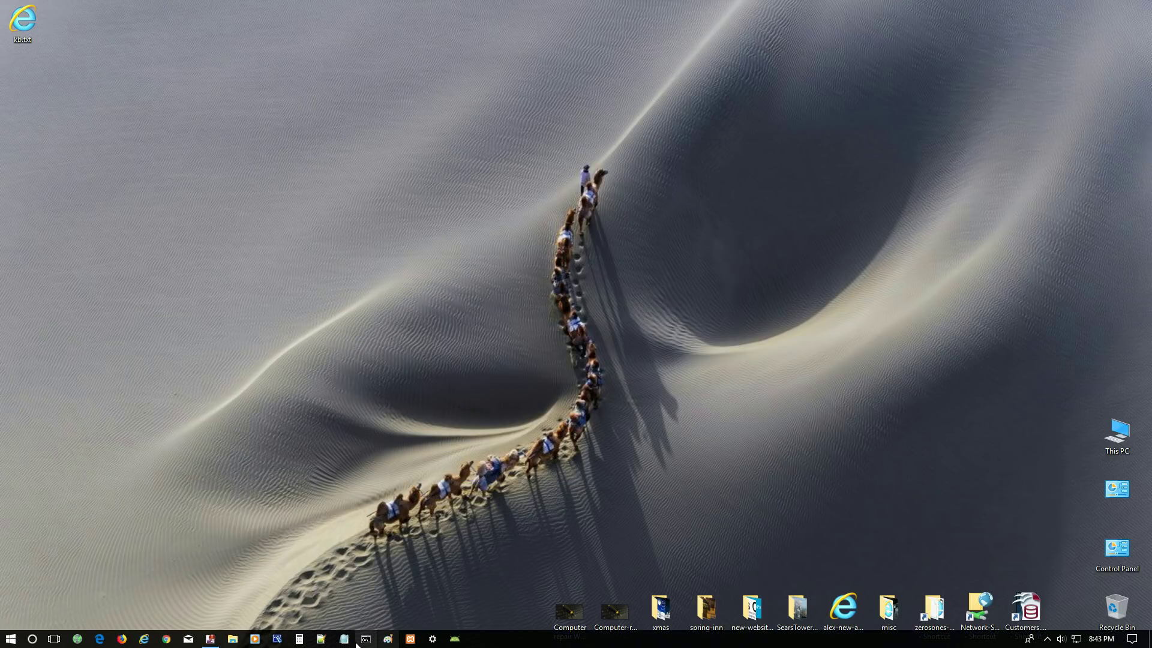
{"action": "left_click", "coordinate": [433, 639]}
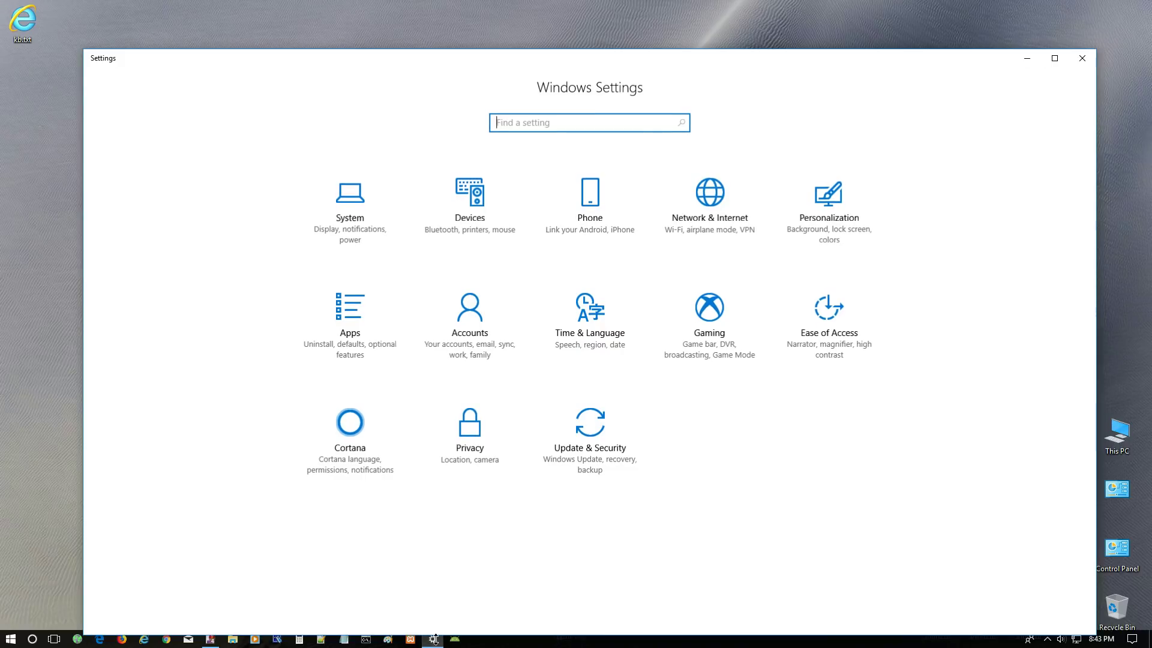
Step: Open Update & Security and check for updates again after the reboot
{"action": "left_click", "coordinate": [601, 429]}
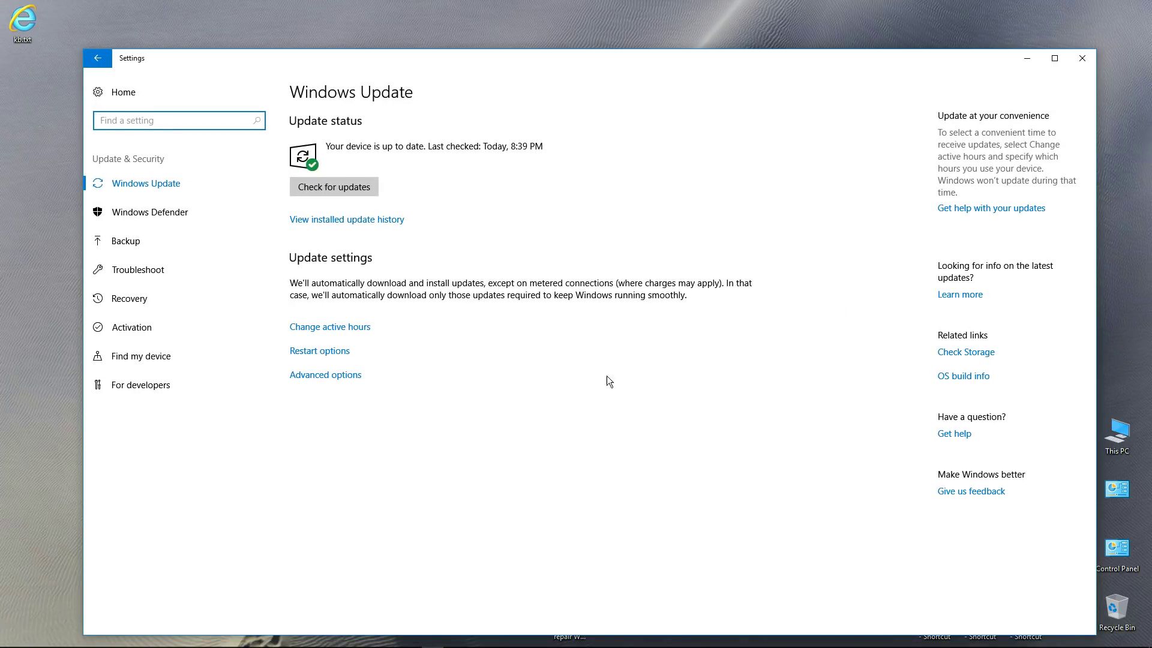
{"action": "left_click", "coordinate": [312, 188]}
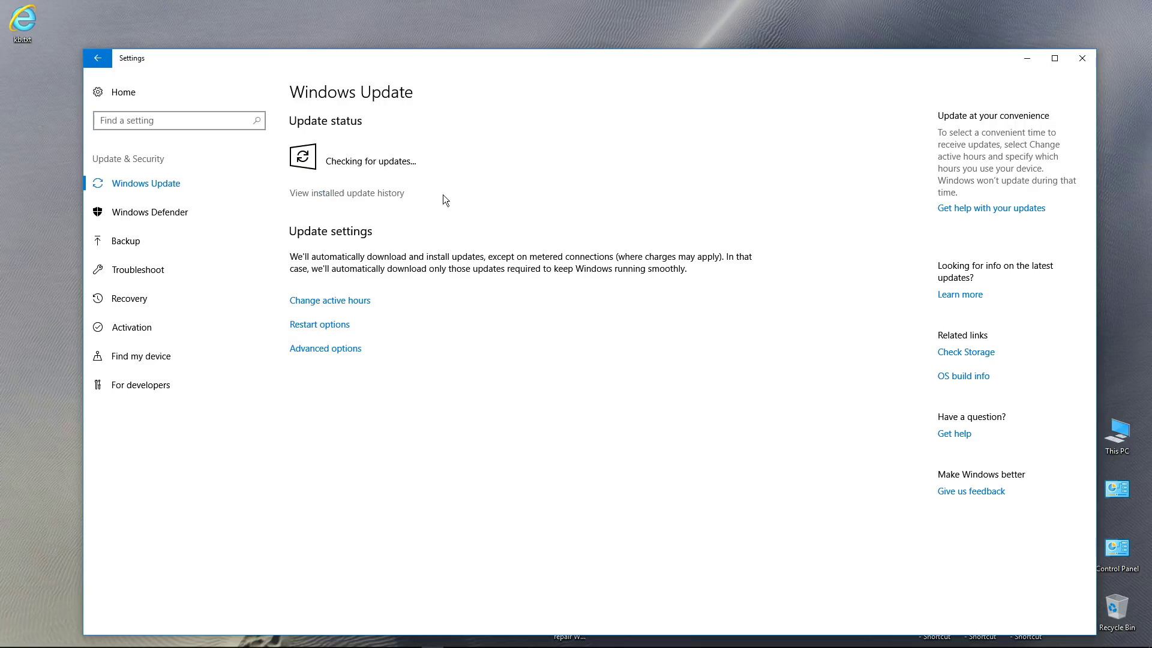